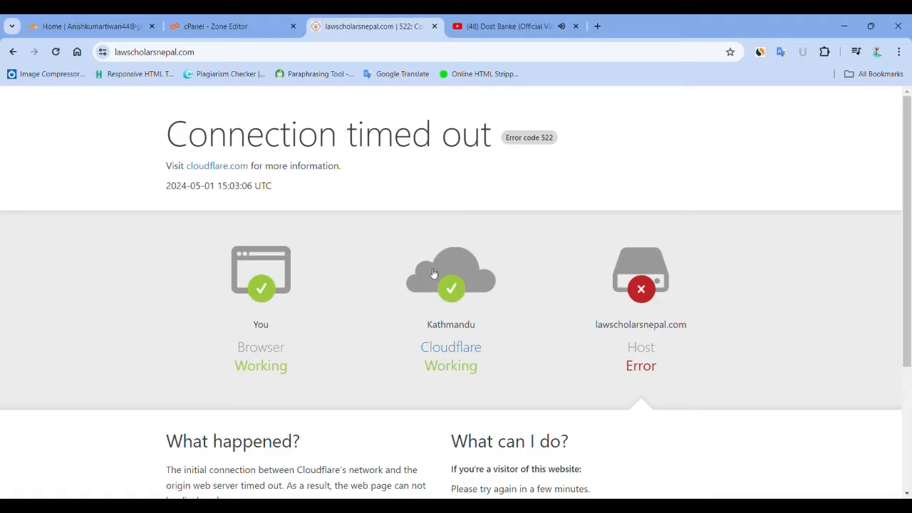
# Review the Host Error status shown for lawscholarsnepal.com on the error 522 page
pyautogui.moveTo(593, 325); pyautogui.dragTo(669, 362)
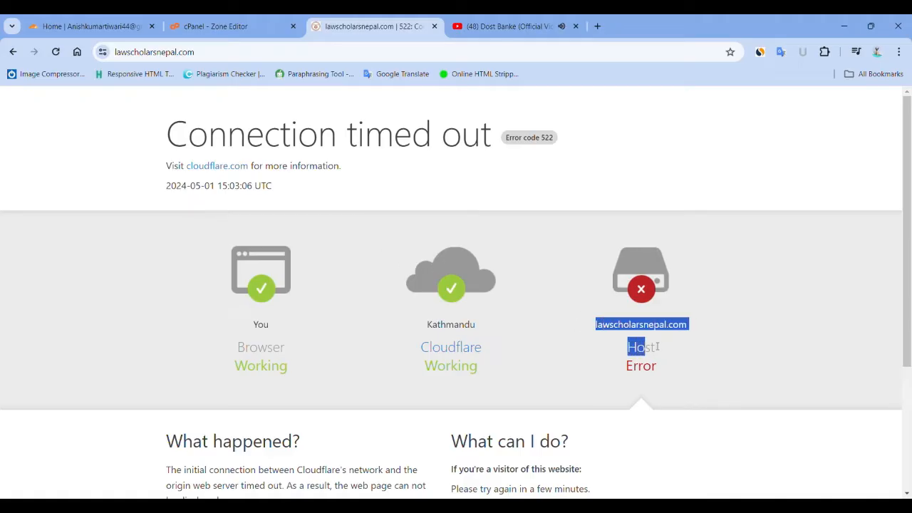
pyautogui.click(603, 327)
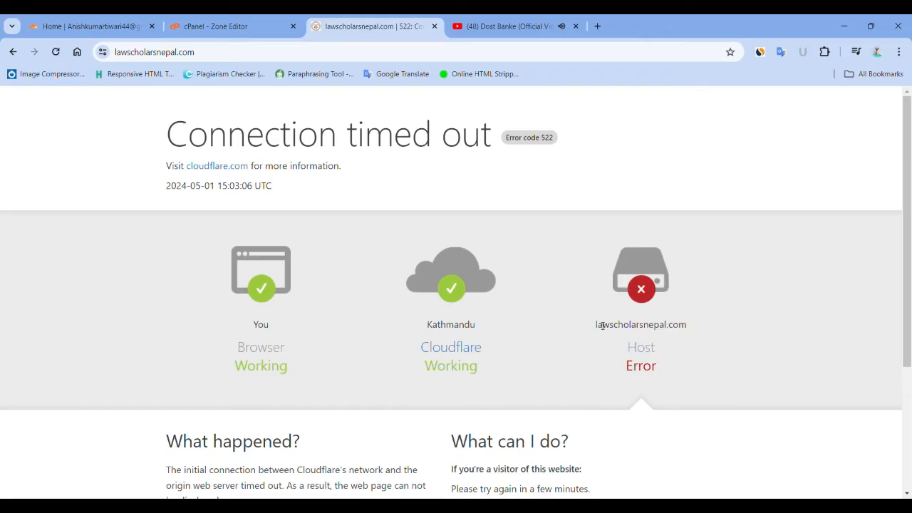
pyautogui.moveTo(597, 325)
pyautogui.mouseDown()
pyautogui.moveTo(660, 340)
pyautogui.moveTo(676, 372)
pyautogui.mouseUp()
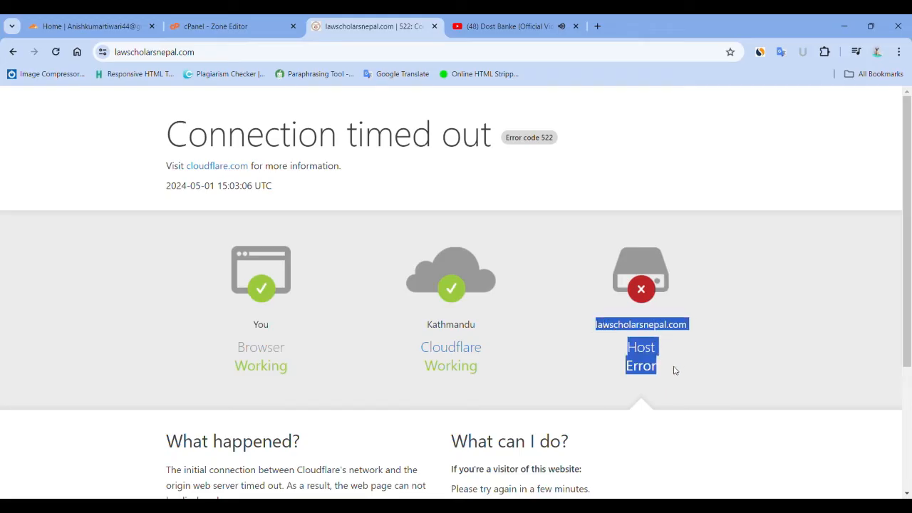
pyautogui.moveTo(625, 348); pyautogui.dragTo(660, 367)
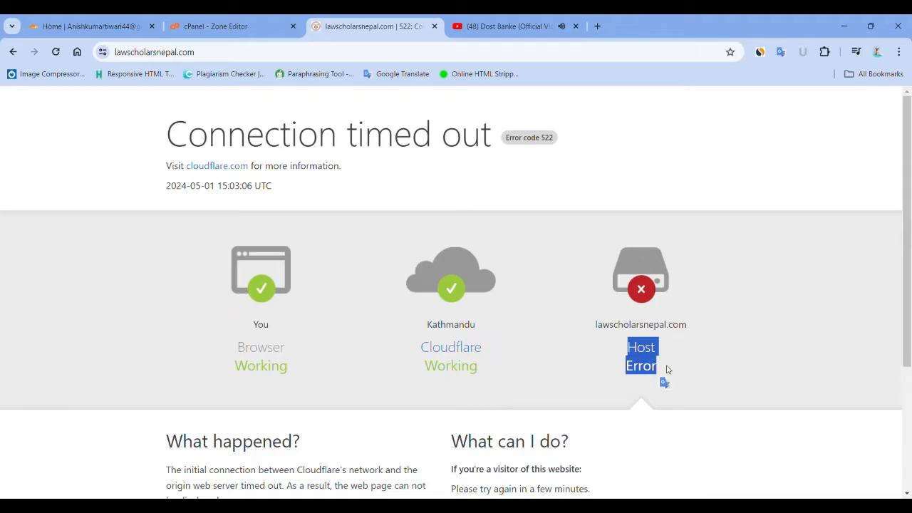
pyautogui.click(667, 368)
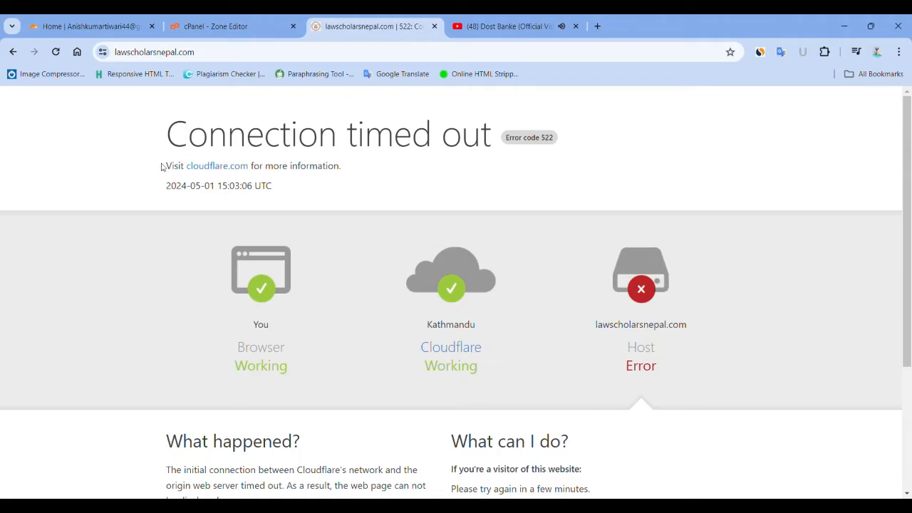
# Go to lawscholarsnepal.com under Websites in Cloudflare and expand its DNS section
pyautogui.click(119, 27)
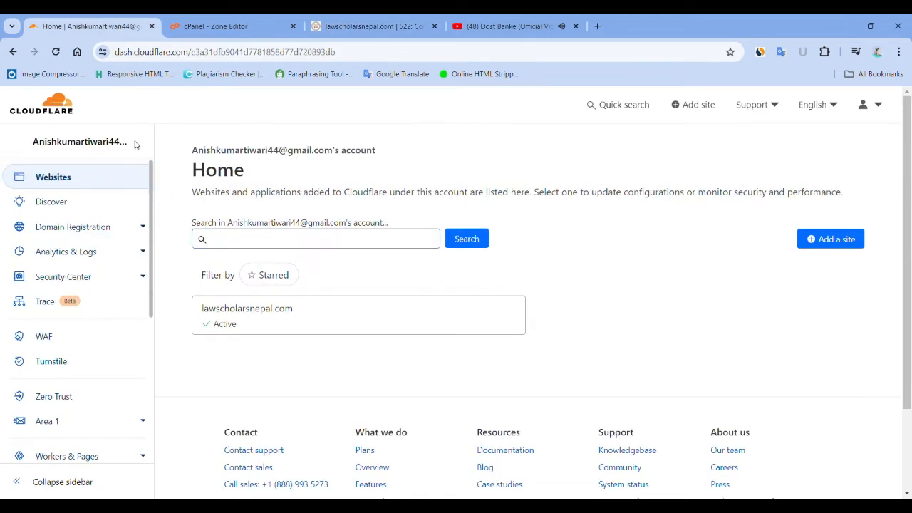
pyautogui.click(61, 183)
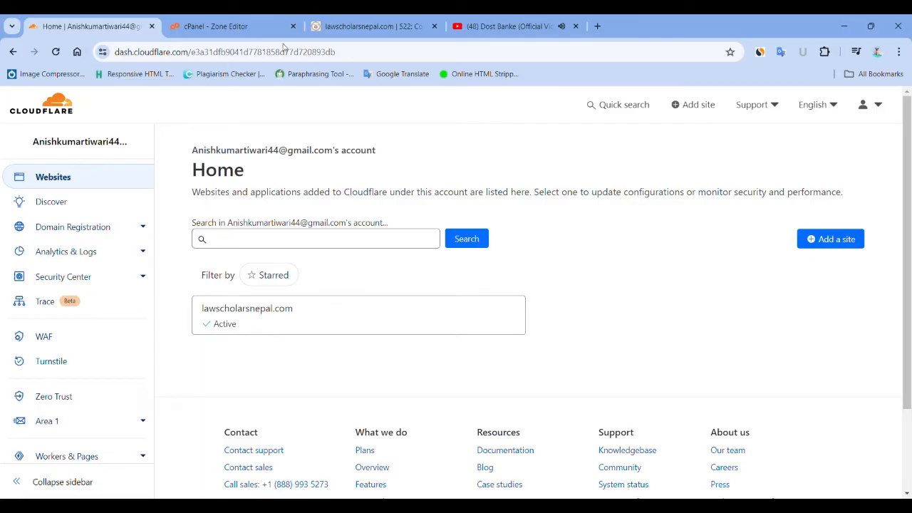
pyautogui.click(253, 318)
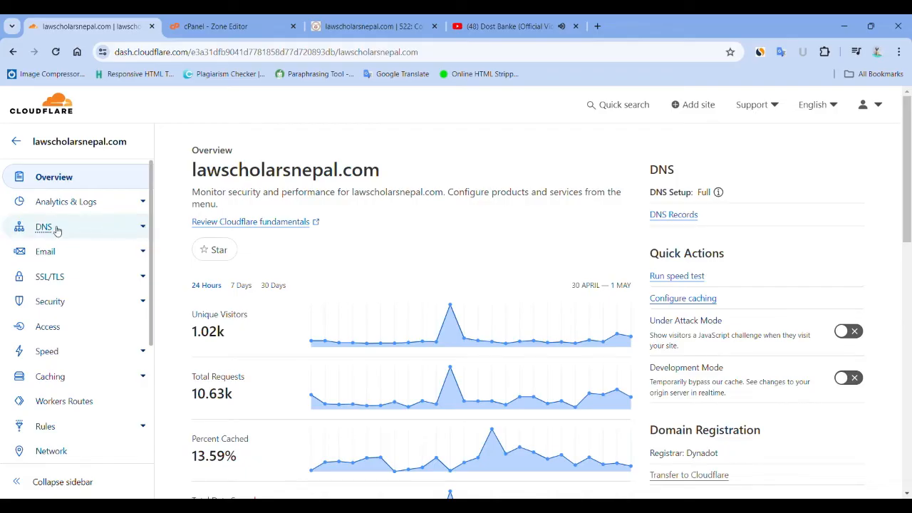
pyautogui.click(143, 226)
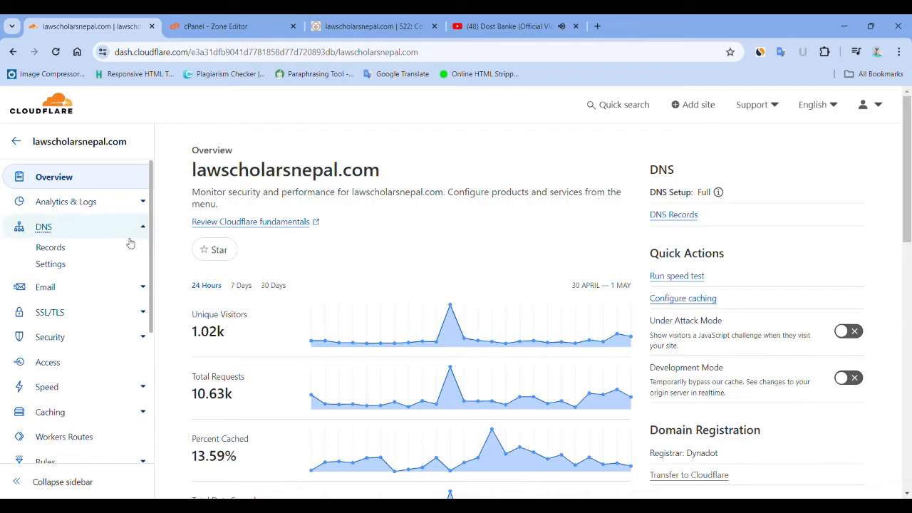
# View the DNS records, note the cpanel A record IP 12.20.35.2, and switch to cPanel Zone Editor
pyautogui.click(51, 247)
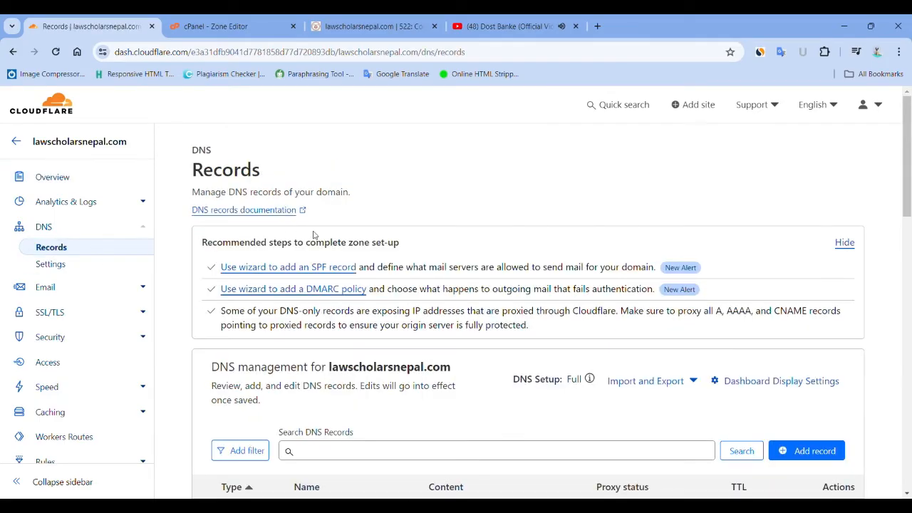
pyautogui.scroll(-1, 300, 235)
pyautogui.scroll(-2, 313, 235)
pyautogui.scroll(-1, 318, 238)
pyautogui.scroll(-2, 319, 238)
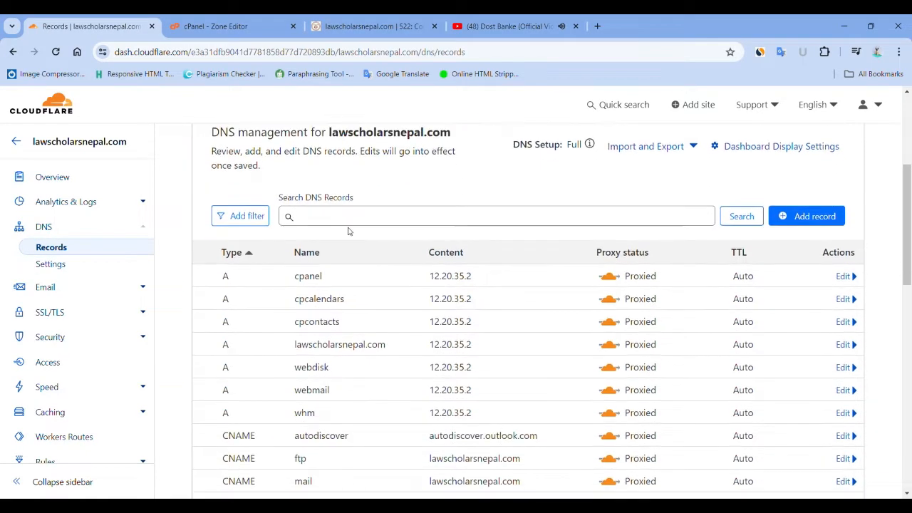
pyautogui.scroll(-2, 357, 236)
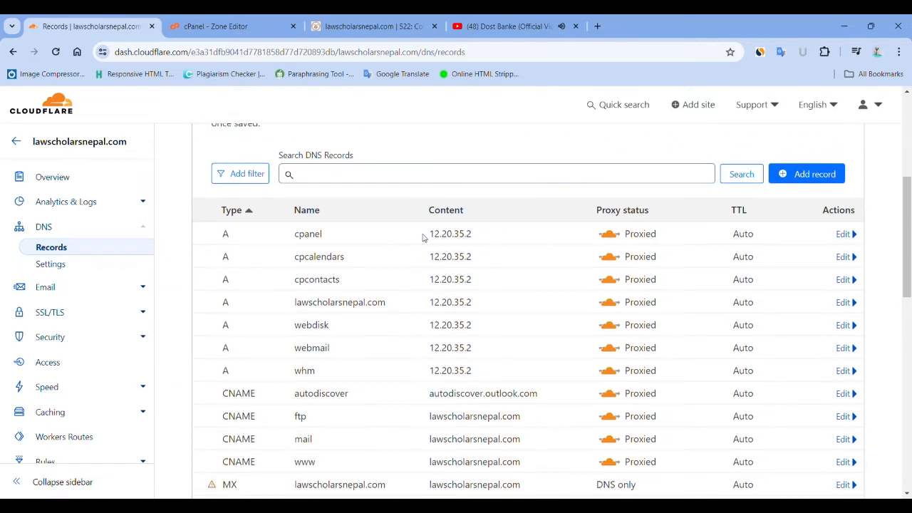
pyautogui.moveTo(430, 234); pyautogui.dragTo(482, 243)
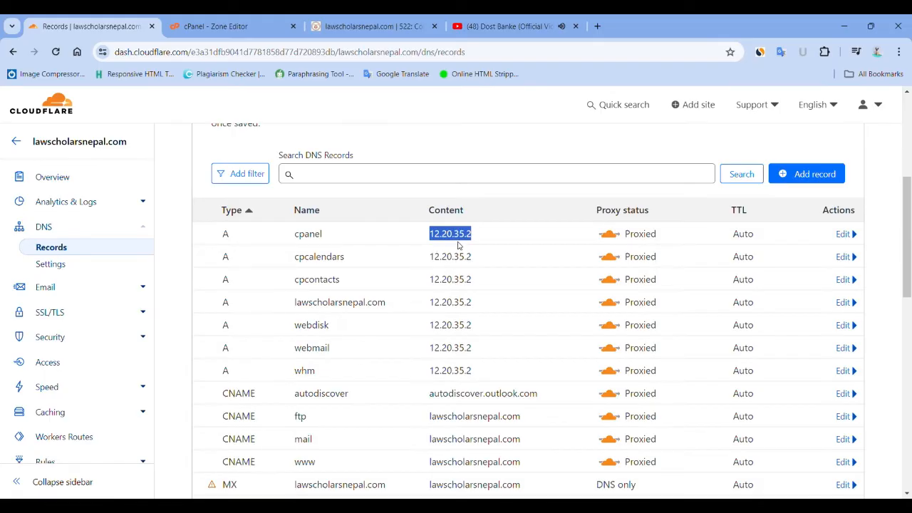
pyautogui.click(443, 136)
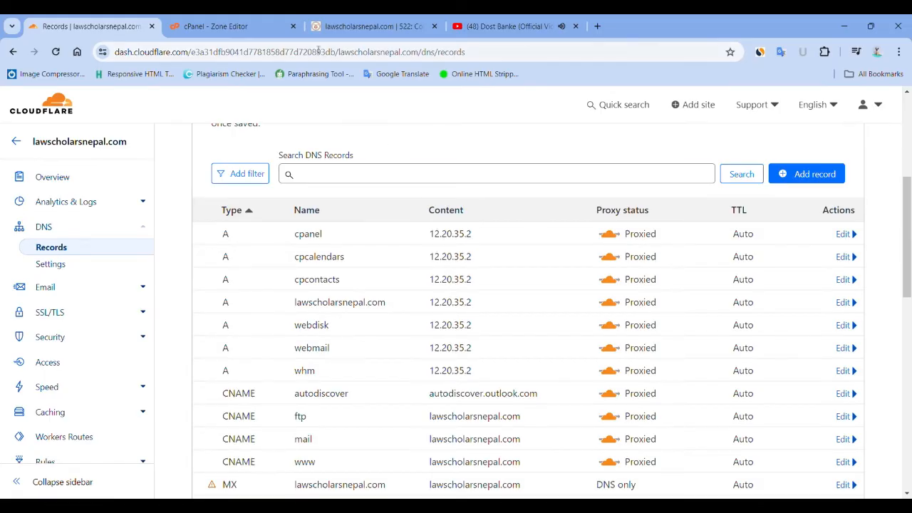
pyautogui.click(230, 26)
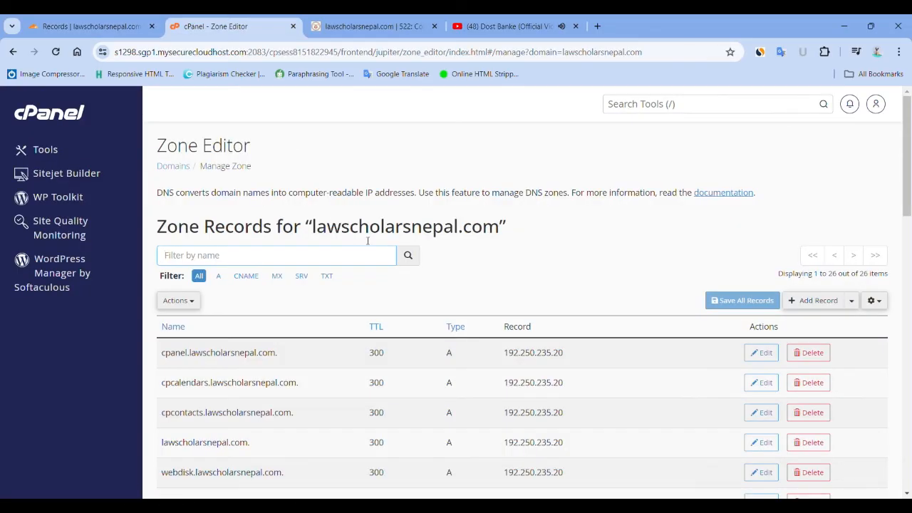
pyautogui.scroll(-3, 467, 243)
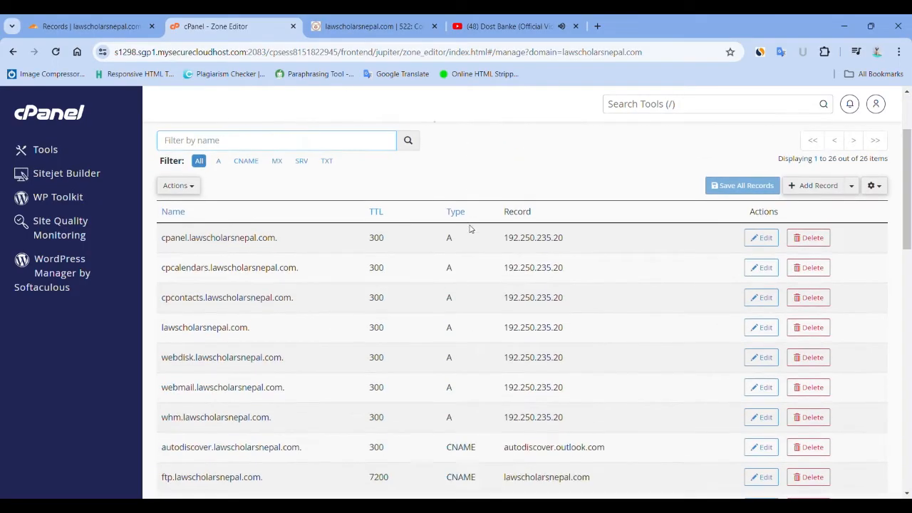
pyautogui.scroll(3, 466, 223)
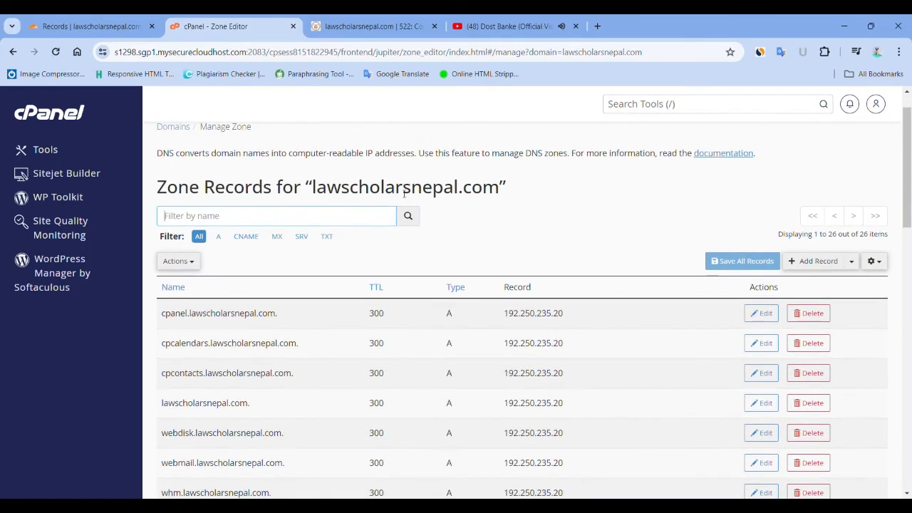
# Check the lawscholarsnepal.com zone heading, highlight the A record IP 192.250.235.20, and return to Cloudflare
pyautogui.moveTo(314, 187); pyautogui.dragTo(498, 188)
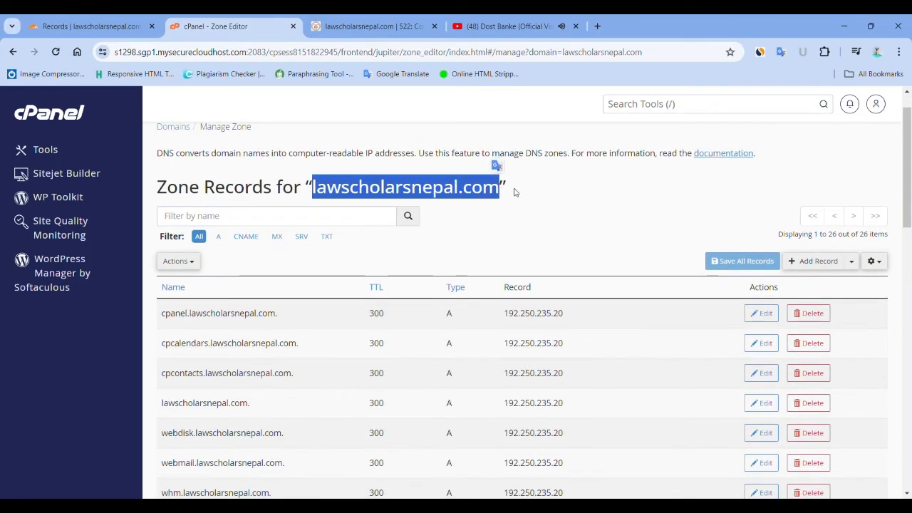
pyautogui.click(493, 207)
pyautogui.moveTo(167, 186); pyautogui.dragTo(405, 186)
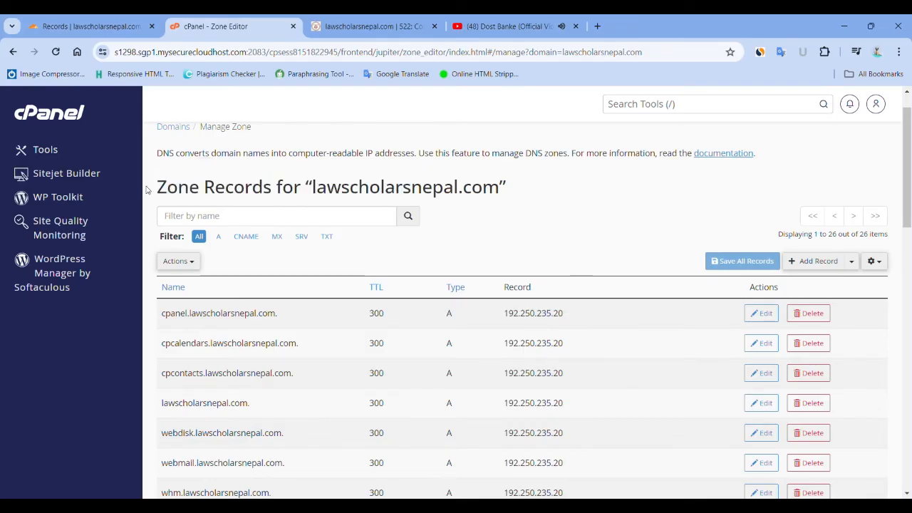
pyautogui.moveTo(146, 192); pyautogui.dragTo(554, 190)
pyautogui.click(512, 193)
pyautogui.scroll(-2, 512, 193)
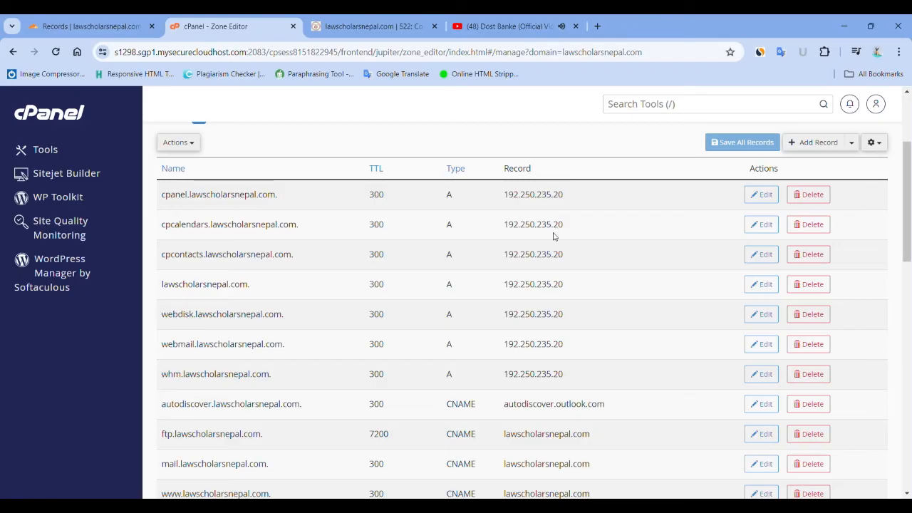
pyautogui.moveTo(504, 197); pyautogui.dragTo(564, 201)
pyautogui.hotkey('ctrl', 'c')
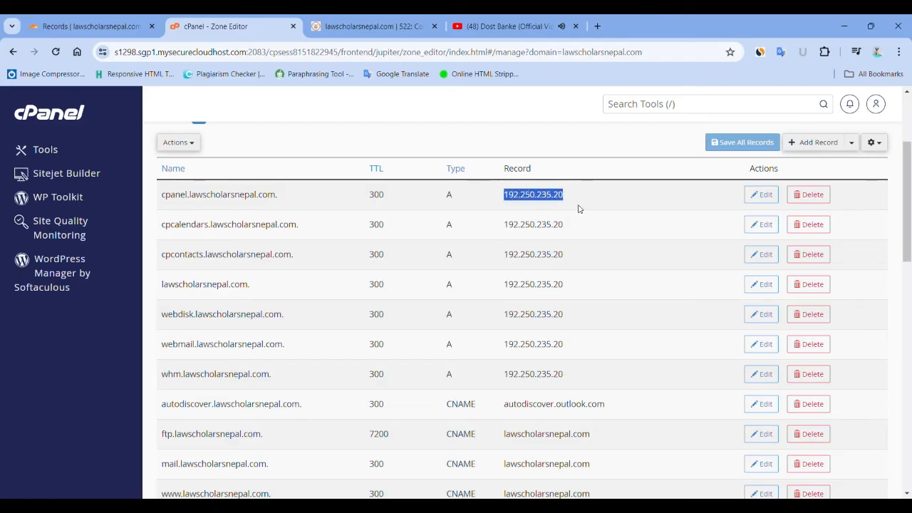
pyautogui.click(104, 26)
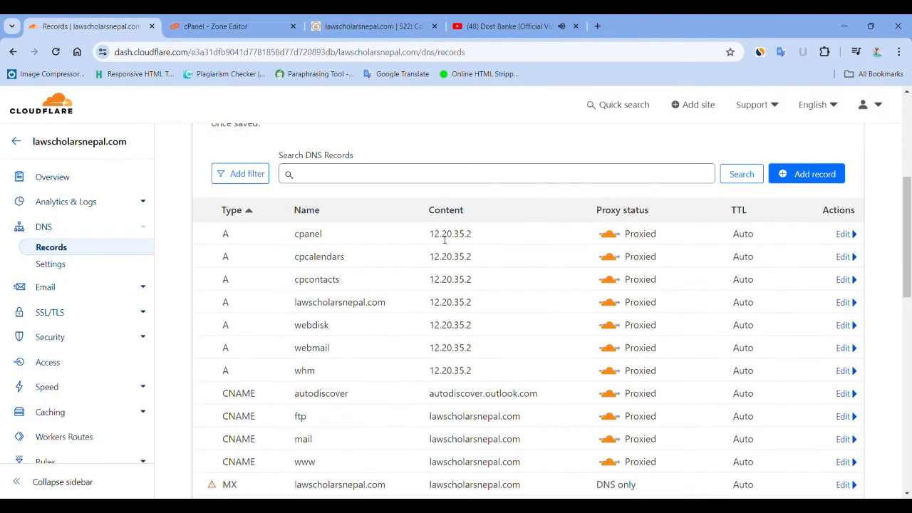
# Point the cpanel, cpcalendars, cpcontacts and lawscholarsnepal.com A records to 192.250.235.20
pyautogui.click(843, 234)
pyautogui.doubleClick(479, 277)
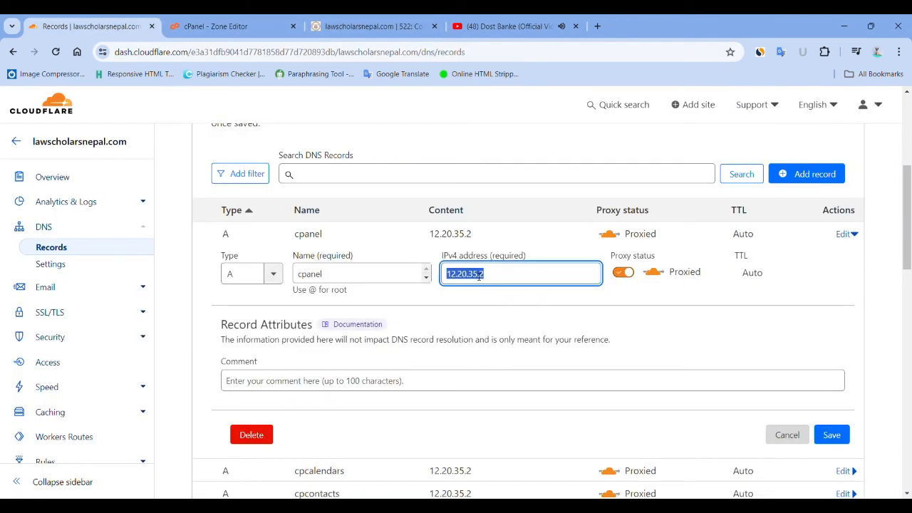
pyautogui.write('192.250.235.20')
pyautogui.click(831, 434)
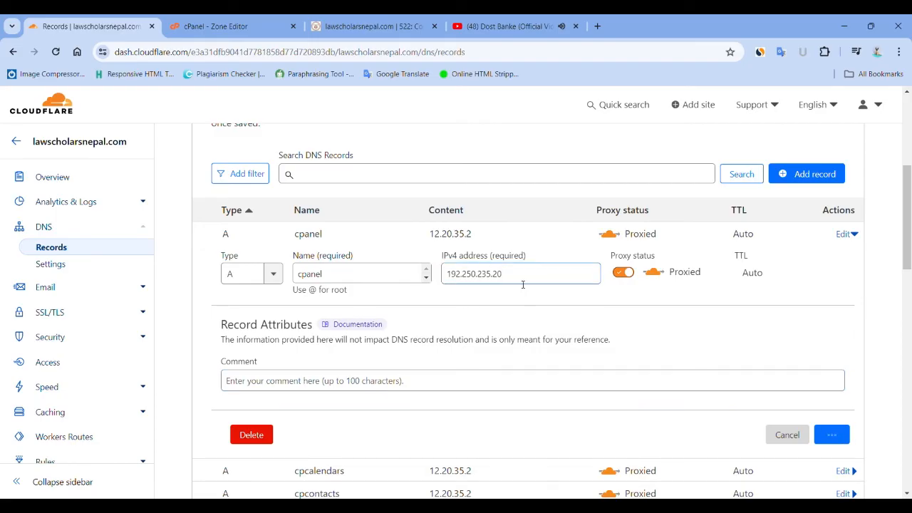
pyautogui.click(843, 258)
pyautogui.doubleClick(464, 296)
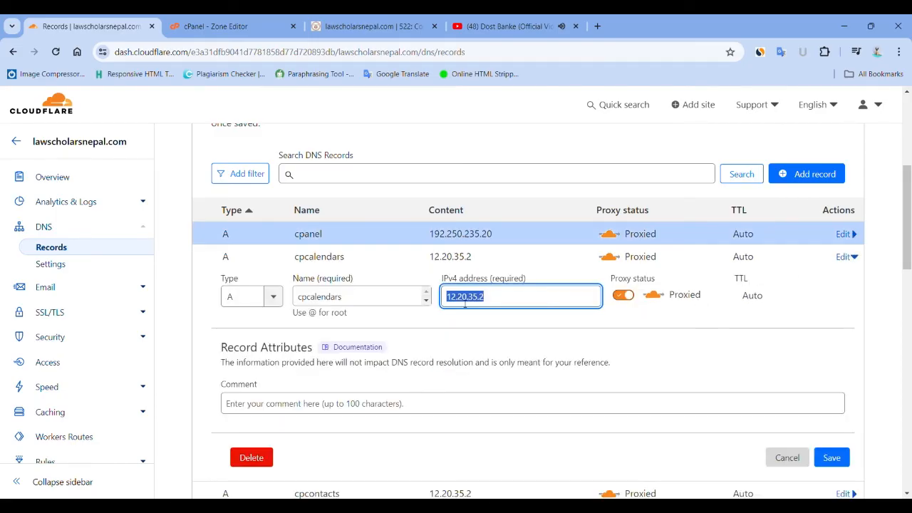
pyautogui.write('192.250.235.20')
pyautogui.press('Return')
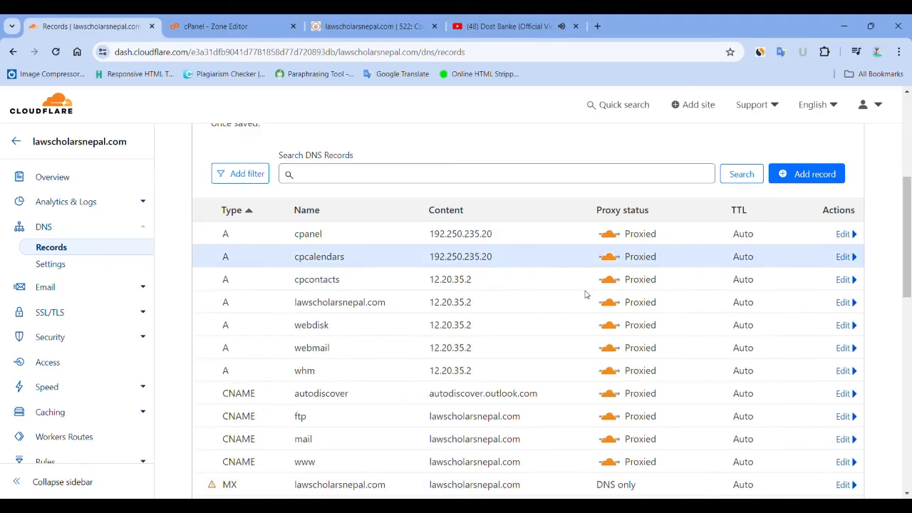
pyautogui.click(846, 280)
pyautogui.doubleClick(465, 320)
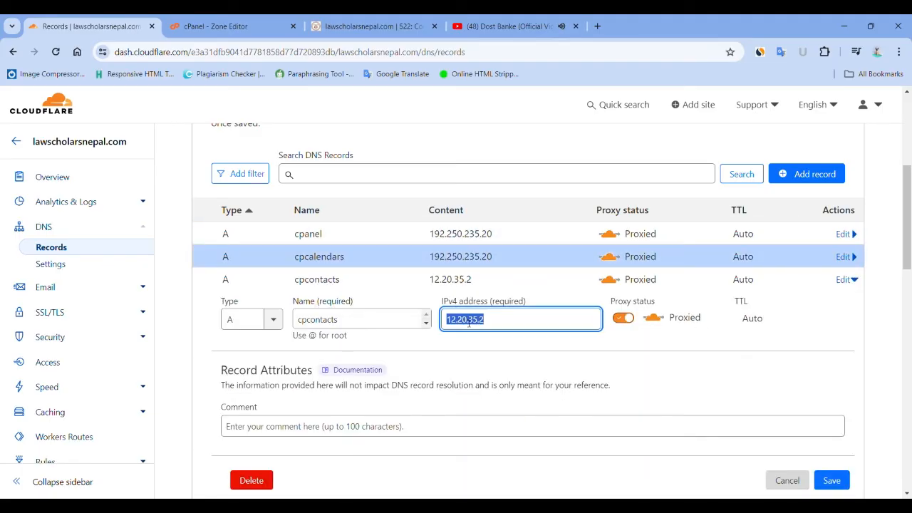
pyautogui.write('192.250.235.20')
pyautogui.press('Return')
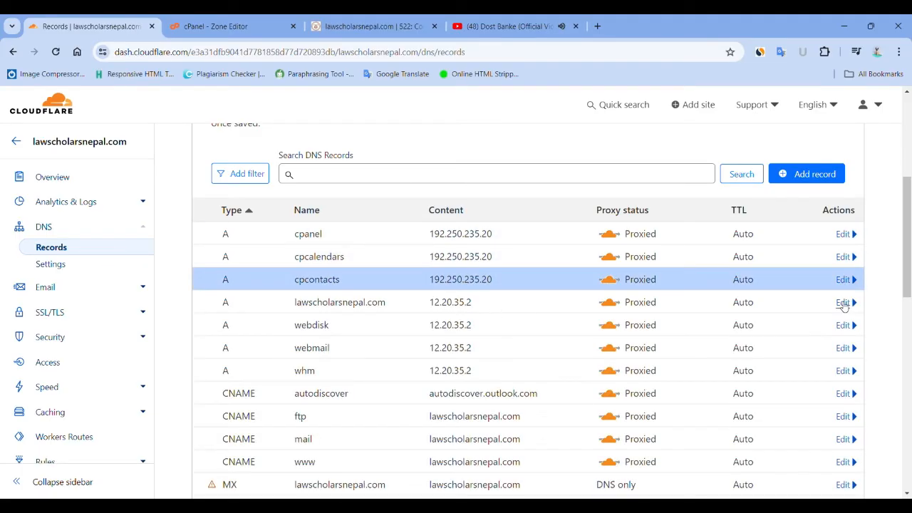
pyautogui.click(843, 303)
pyautogui.doubleClick(463, 342)
pyautogui.write('192.250.235.20')
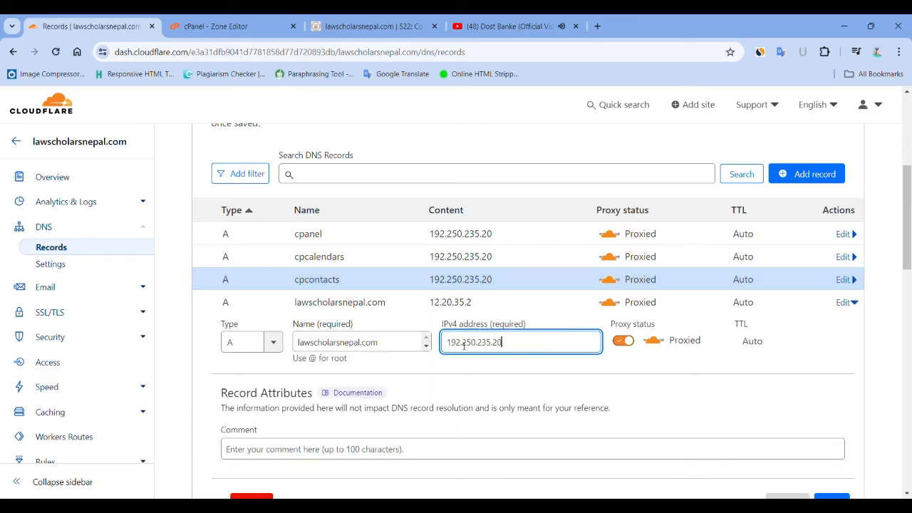
pyautogui.press('Return')
# Point the webdisk, webmail and whm A records to 192.250.235.20
pyautogui.click(844, 325)
pyautogui.click(460, 365)
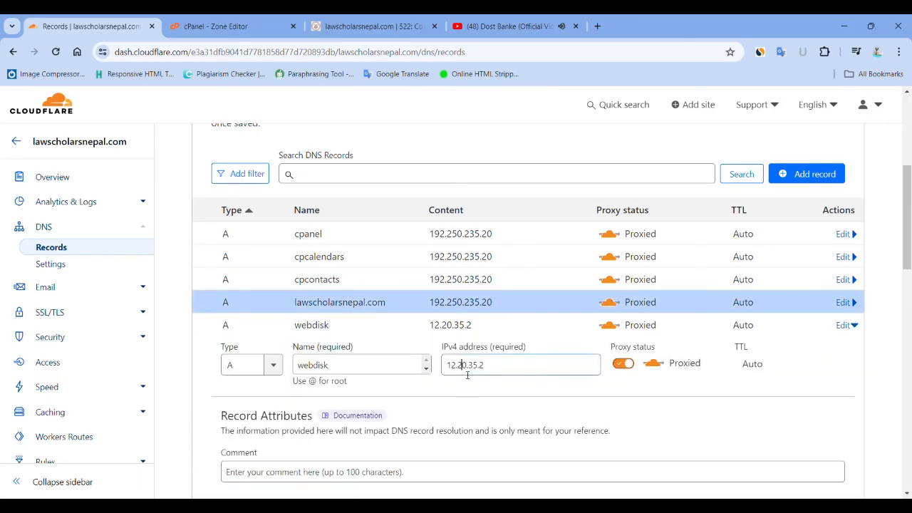
pyautogui.doubleClick(460, 365)
pyautogui.write('192.250.235.20')
pyautogui.press('Return')
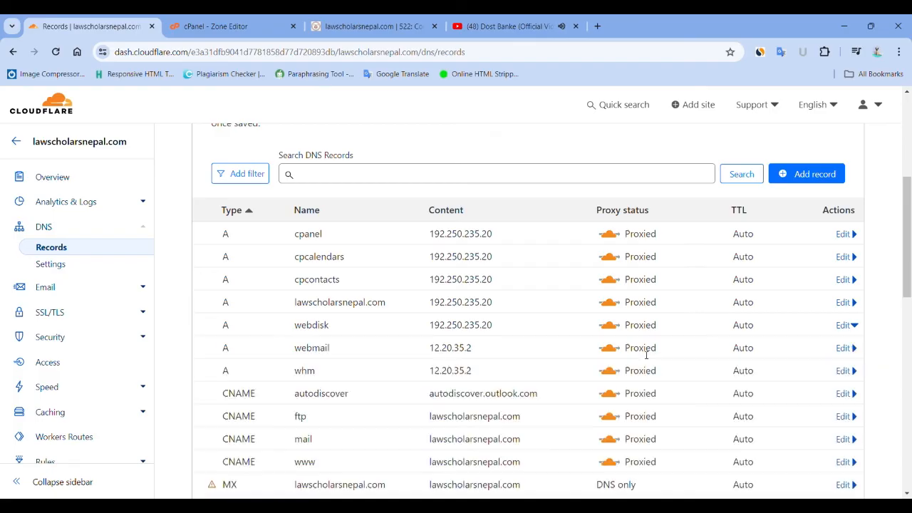
pyautogui.click(843, 348)
pyautogui.doubleClick(470, 388)
pyautogui.hotkey('ctrl', 'v')
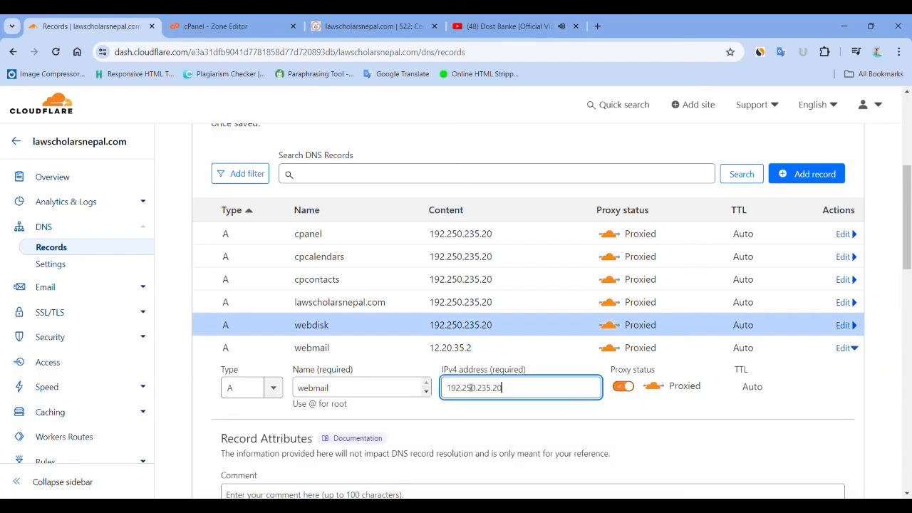
pyautogui.press('Return')
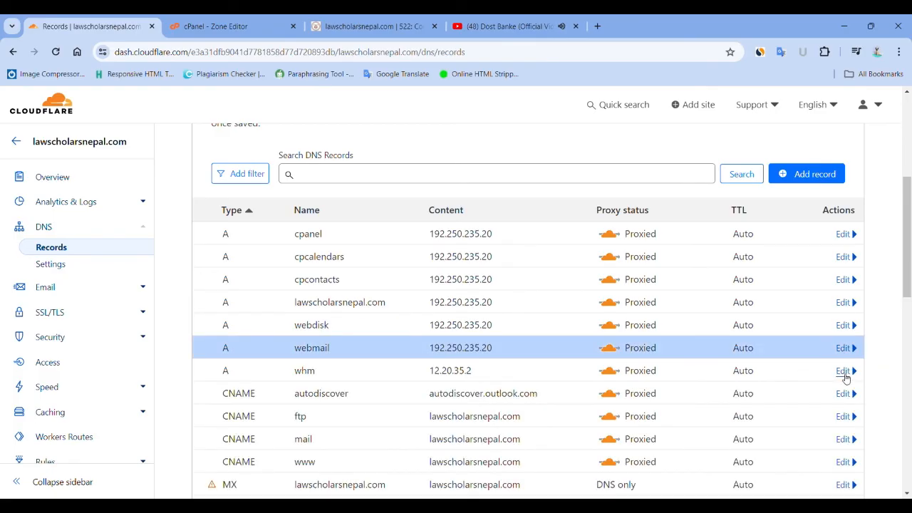
pyautogui.click(843, 370)
pyautogui.click(457, 411)
pyautogui.doubleClick(463, 411)
pyautogui.hotkey('ctrl', 'v')
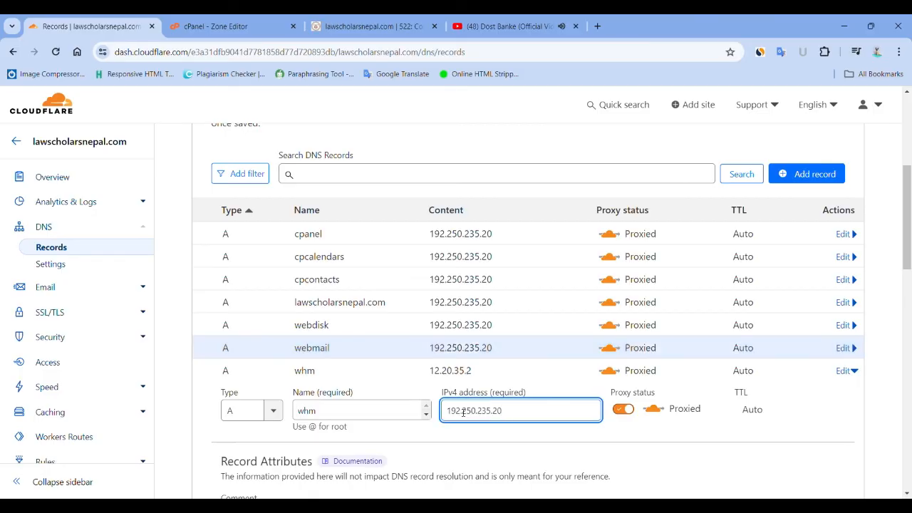
pyautogui.scroll(-1, 463, 411)
pyautogui.press('Return')
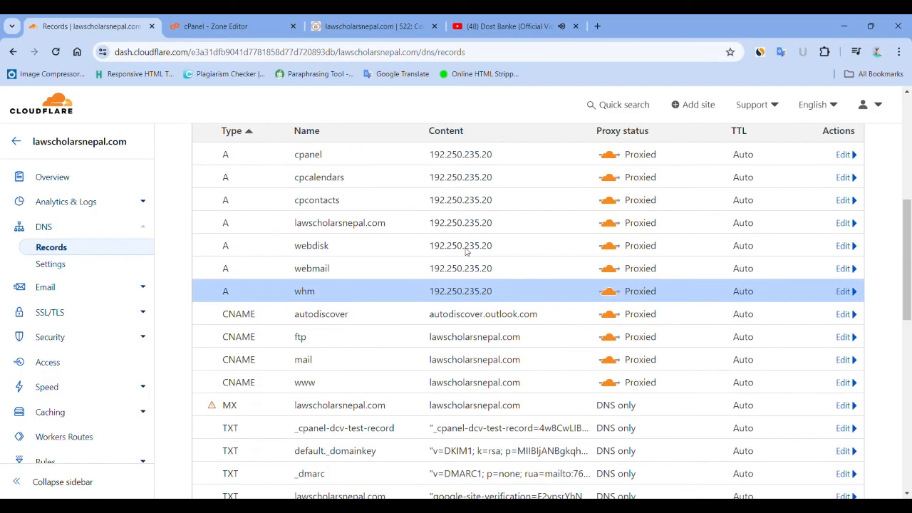
# Compare the new Cloudflare IP against the cPanel zone, then switch to the site's error 522 tab
pyautogui.doubleClick(460, 194)
pyautogui.hotkey('ctrl', 'Tab')
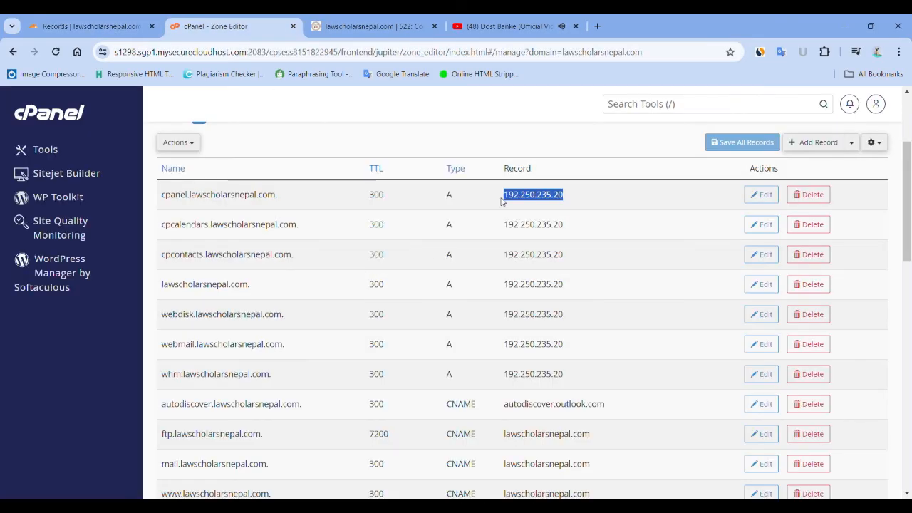
pyautogui.click(91, 26)
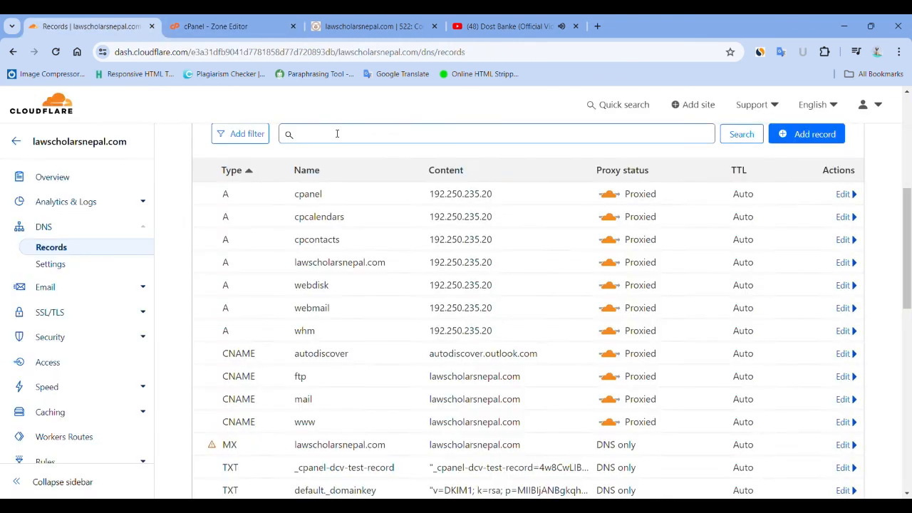
pyautogui.scroll(1, 347, 214)
pyautogui.click(347, 25)
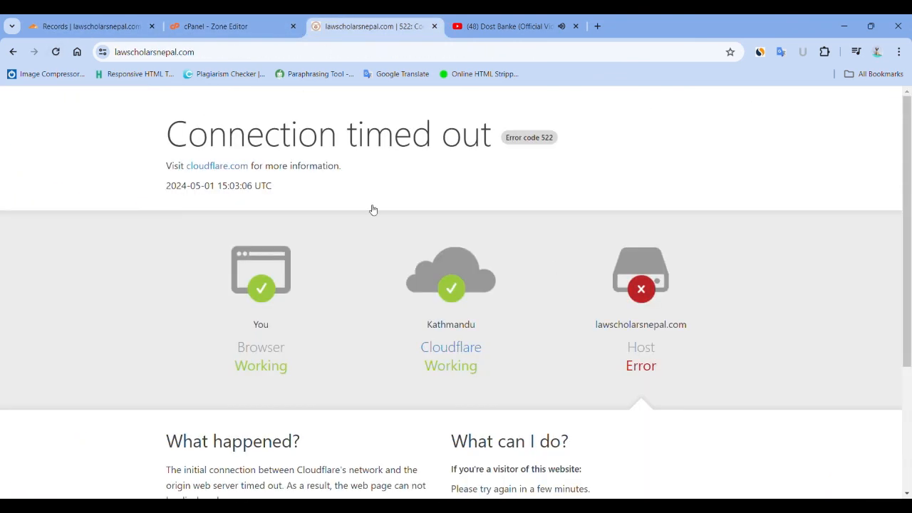
# Reload lawscholarsnepal.com so the Law Scholars Nepal homepage loads
pyautogui.click(57, 51)
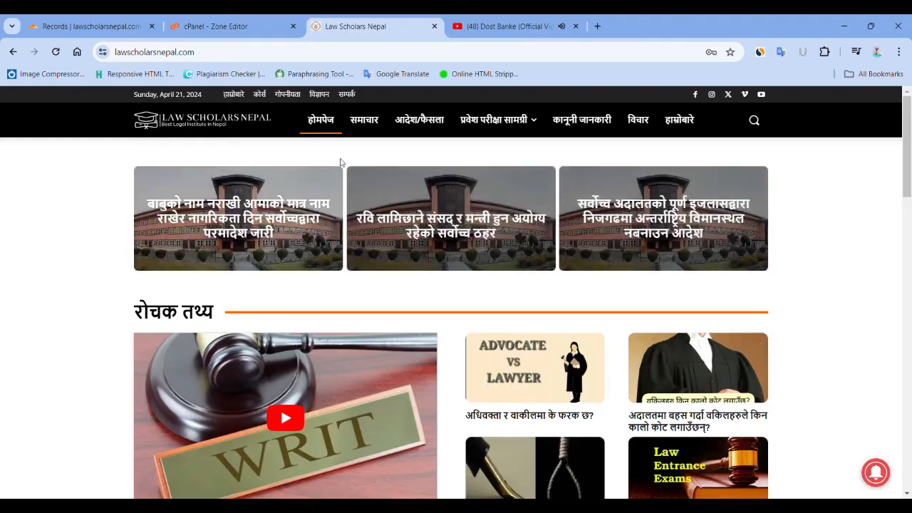
pyautogui.scroll(-5, 325, 191)
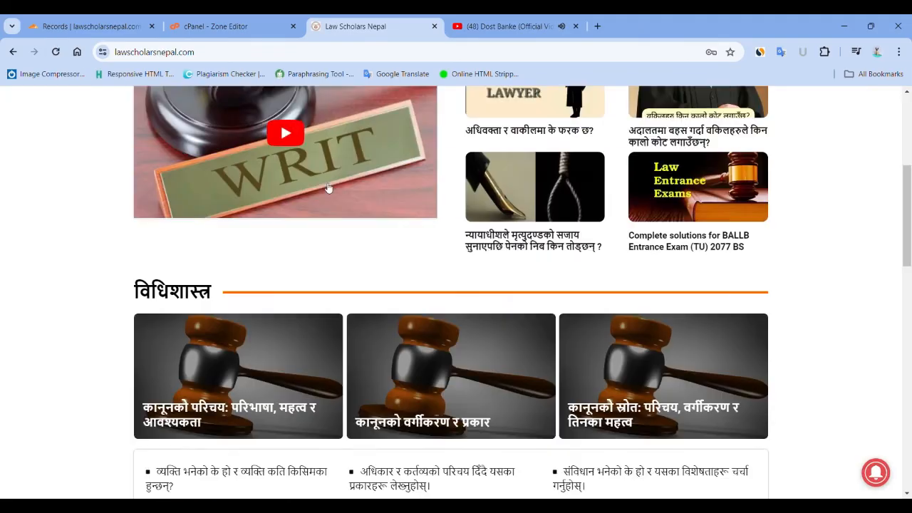
pyautogui.scroll(-10, 325, 191)
pyautogui.scroll(-5, 325, 191)
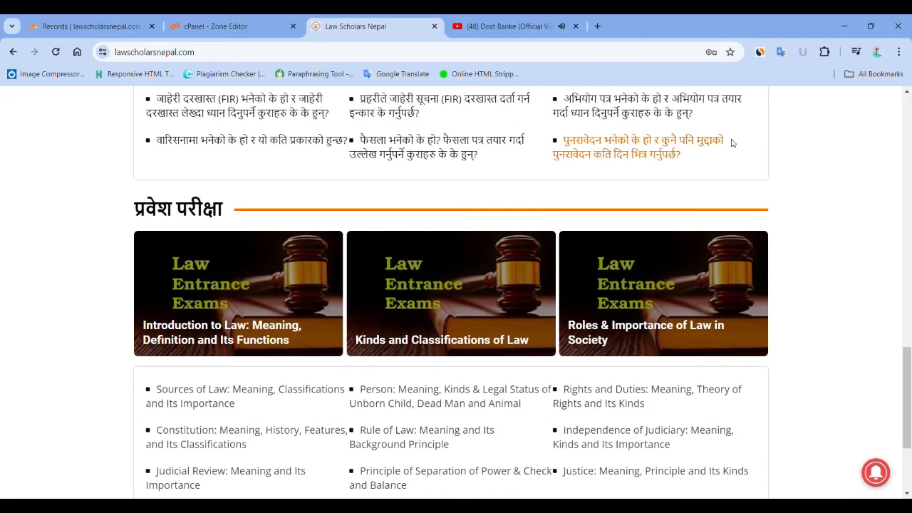